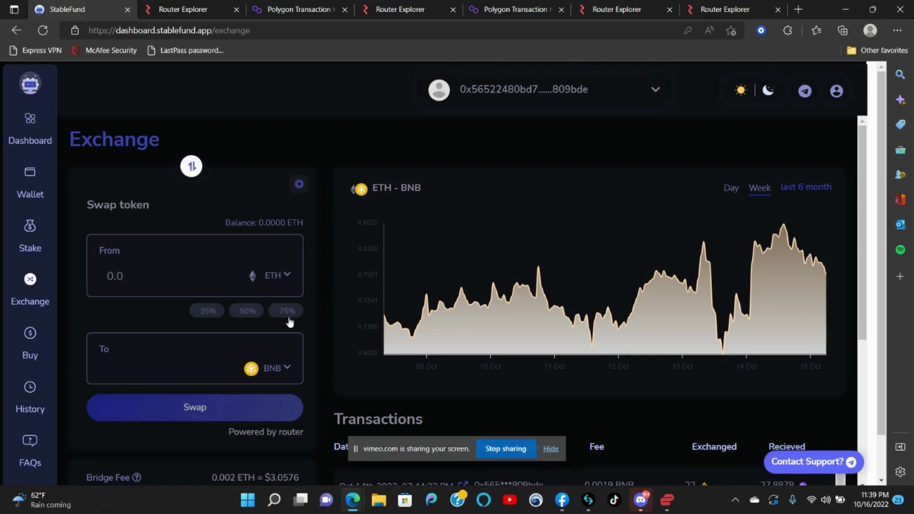
Scroll down to the Exchange page's transaction history and back up
scroll(306, 297, down, 5)
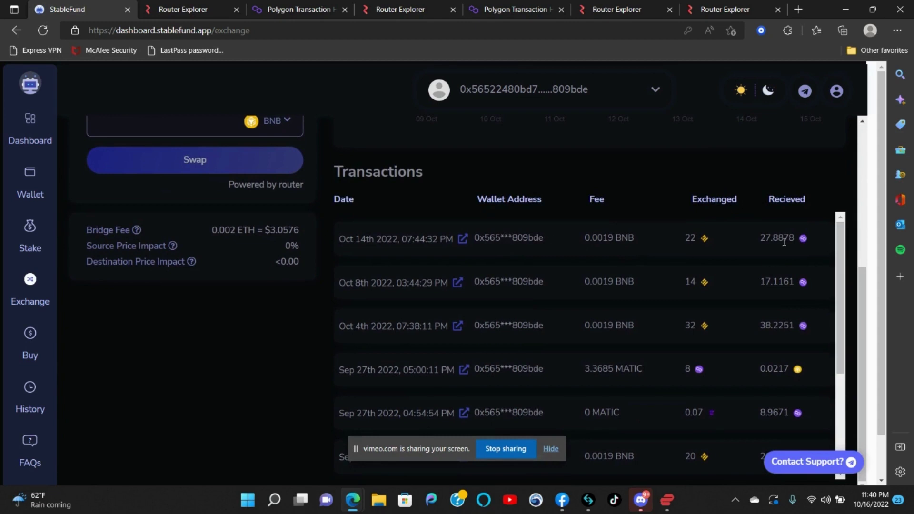
scroll(498, 230, up, 5)
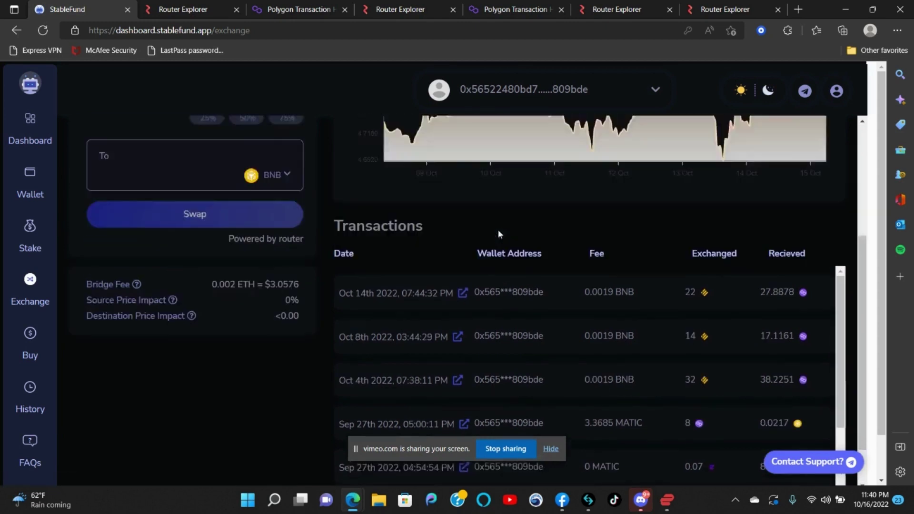
View the Wallet's Deposit receive QR code, close it, and return to the Exchange transactions list
click(26, 180)
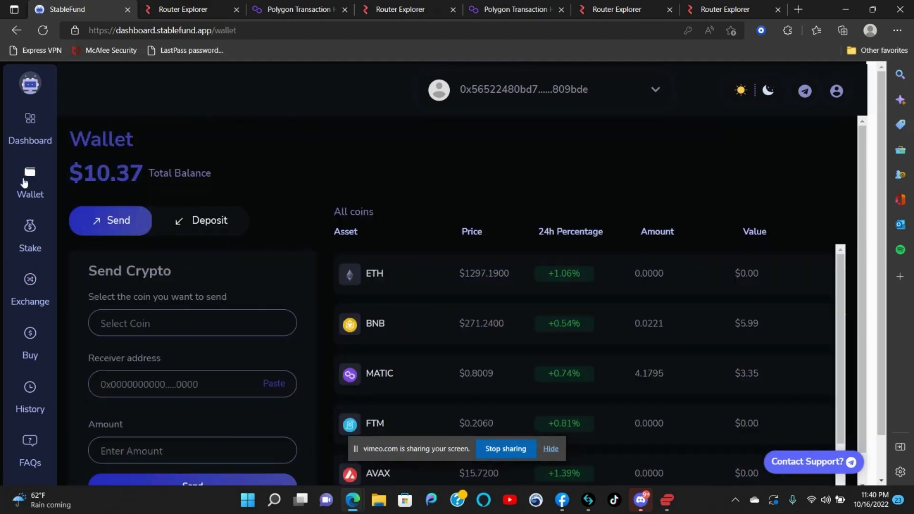
click(180, 224)
click(391, 290)
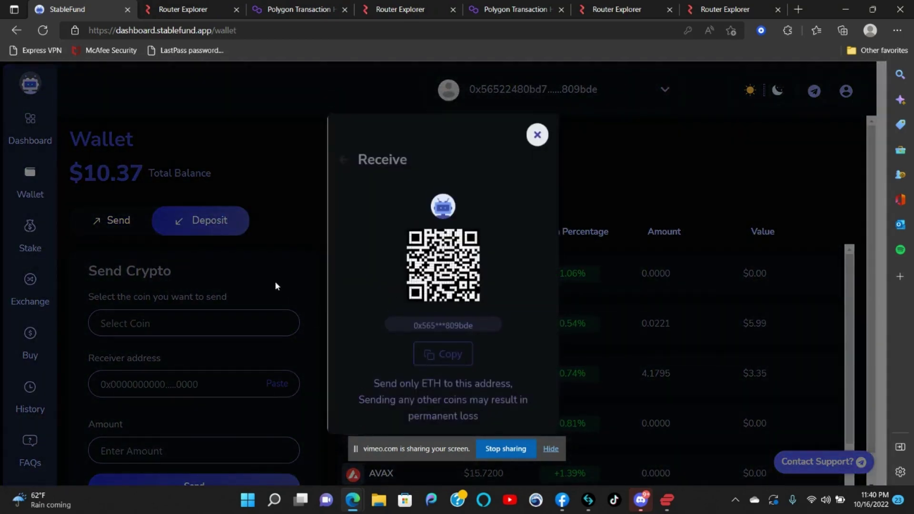
click(545, 135)
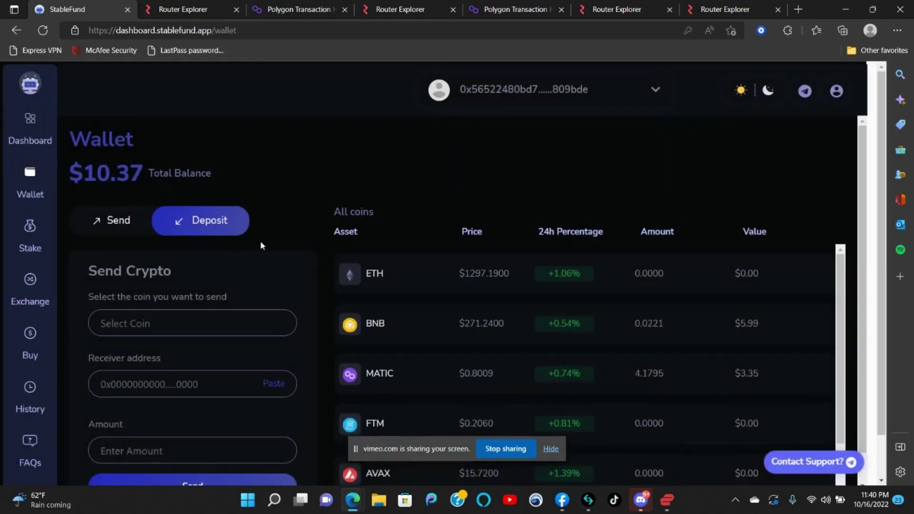
click(34, 312)
scroll(460, 376, down, 3)
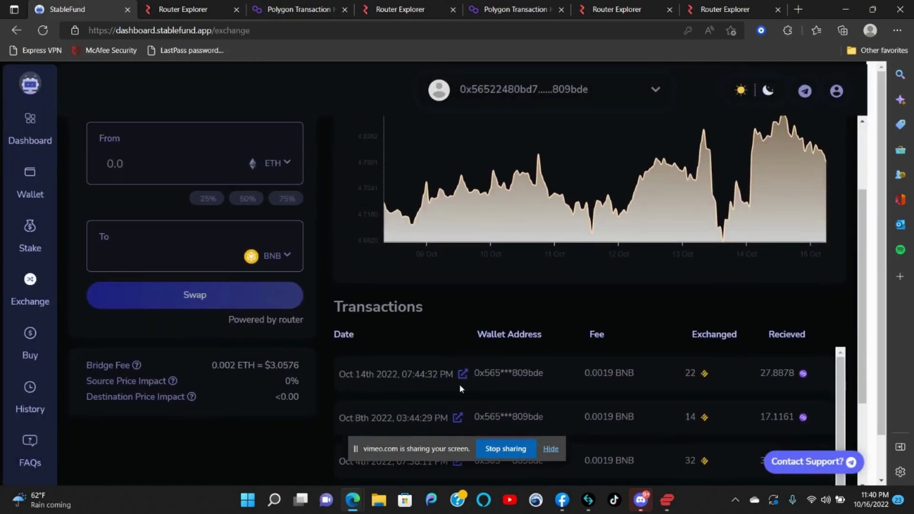
Search Router Explorer's Swap transactions for the pasted wallet address to list its BSC–Polygon swaps
click(462, 373)
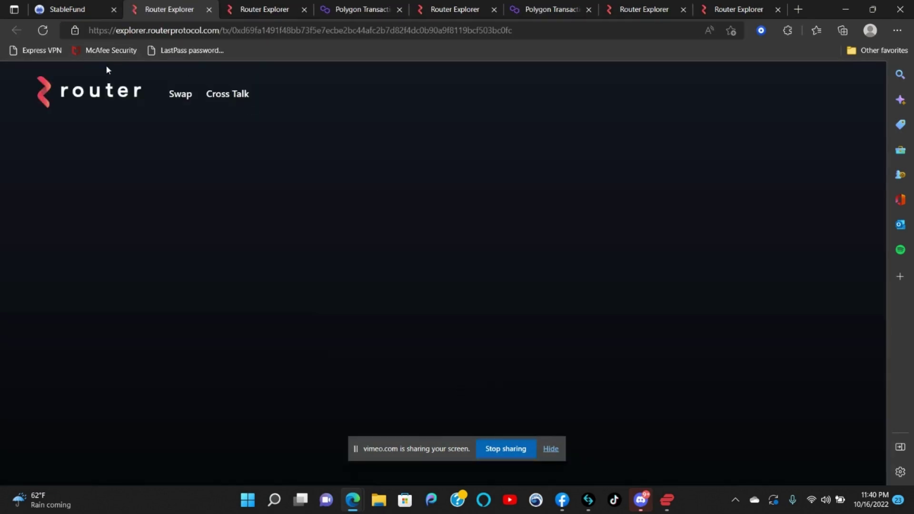
click(100, 91)
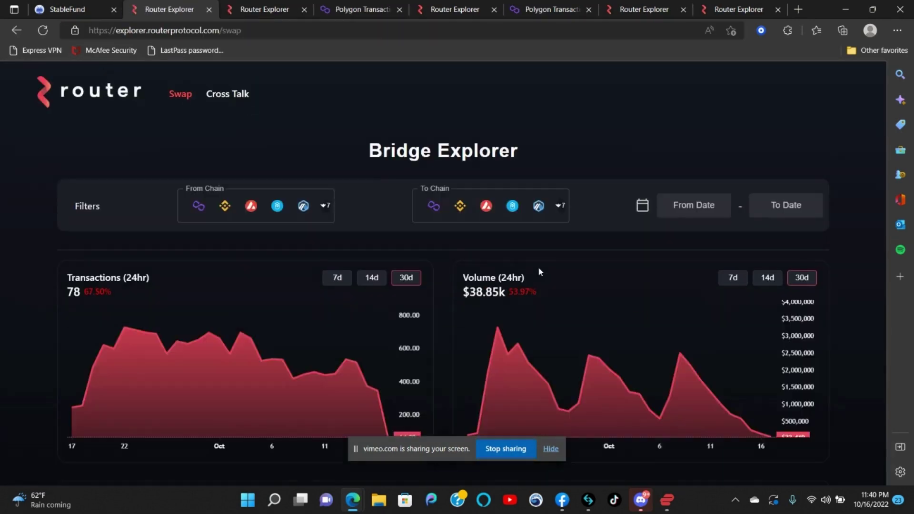
scroll(539, 271, down, 8)
click(553, 129)
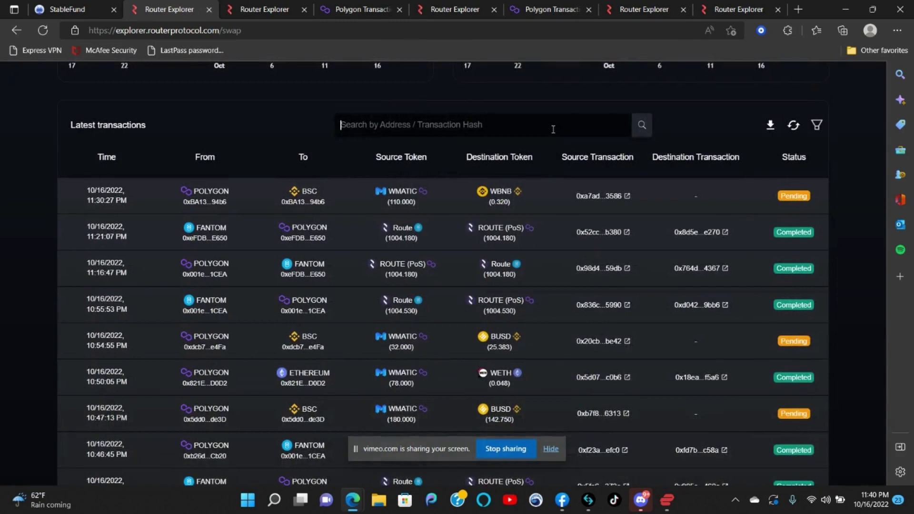
right_click(553, 129)
click(585, 259)
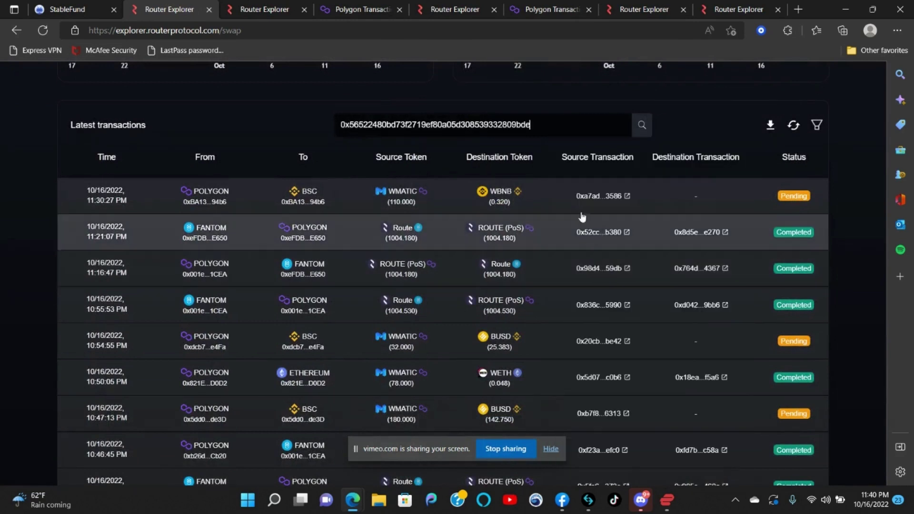
key(Return)
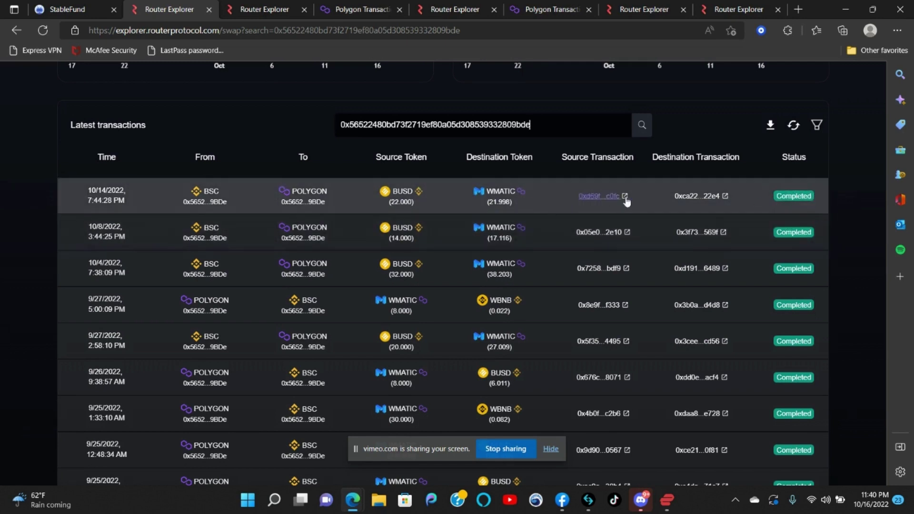
Open the latest swap's destination transaction on Polygonscan and review its 21.997556 USDC transfers
click(701, 199)
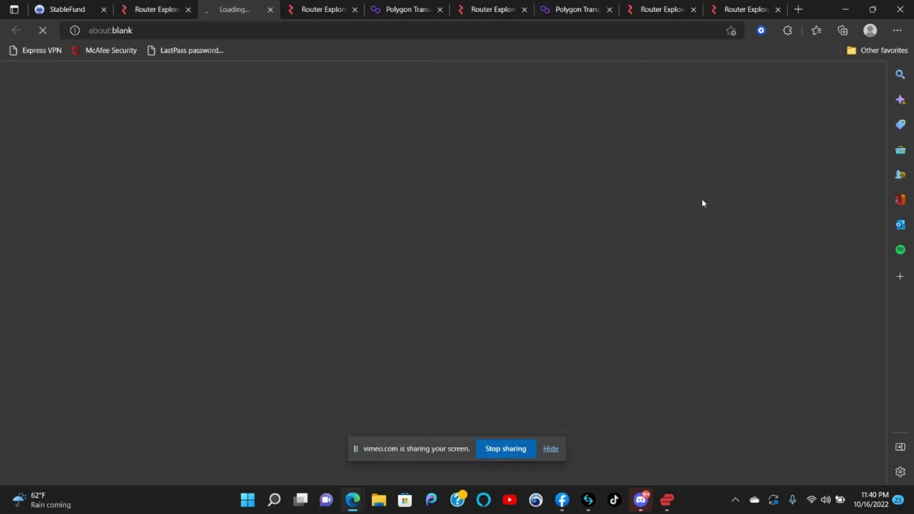
scroll(495, 331, down, 3)
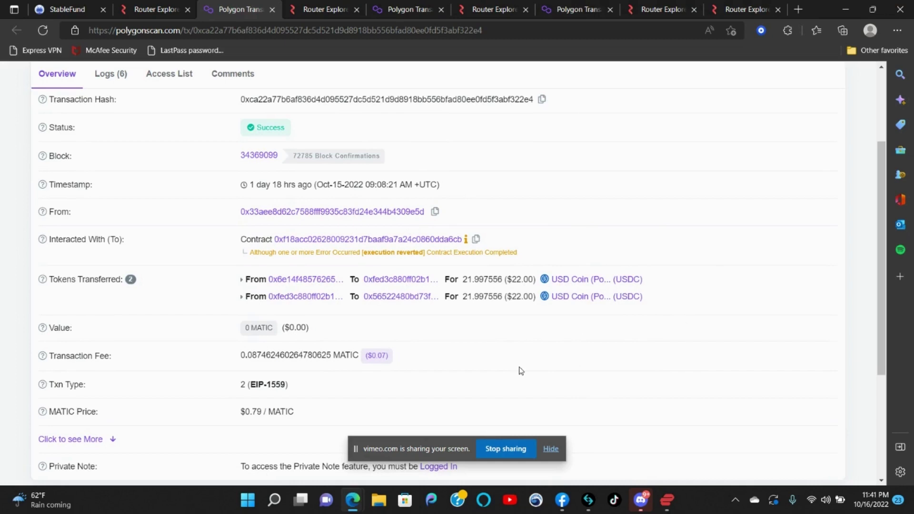
scroll(509, 363, up, 3)
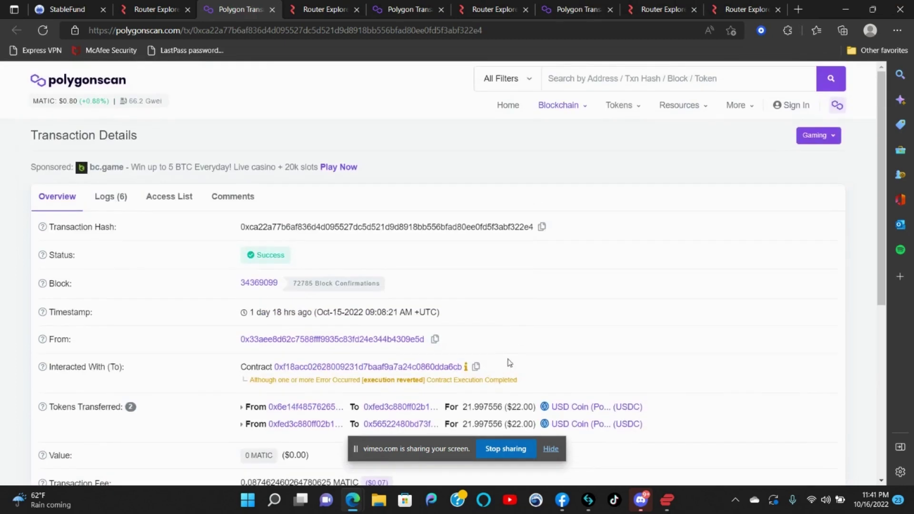
Return to StableFund and open the Settings page with the wallet's public address
click(67, 9)
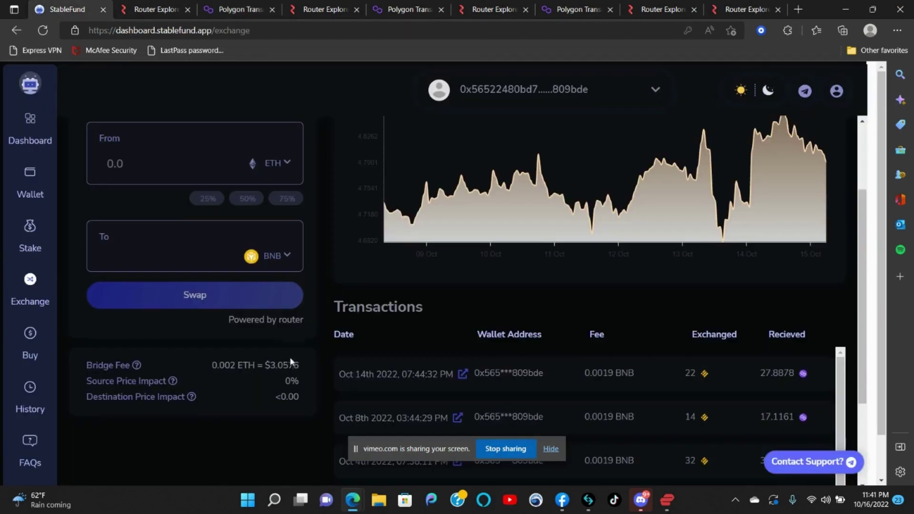
scroll(290, 357, up, 2)
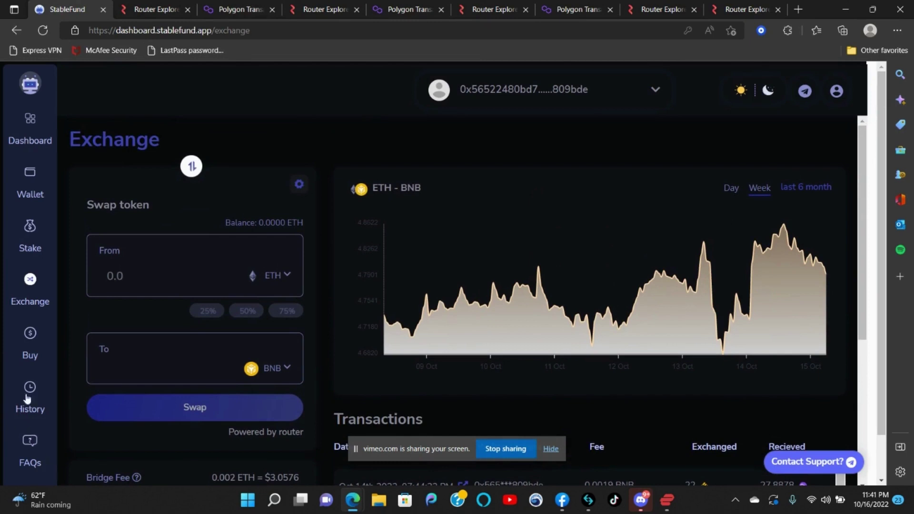
scroll(31, 450, down, 1)
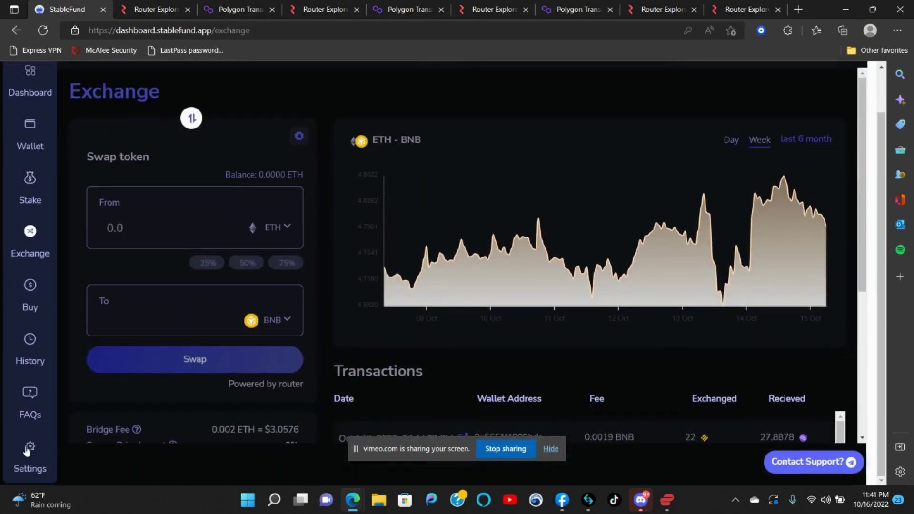
click(27, 450)
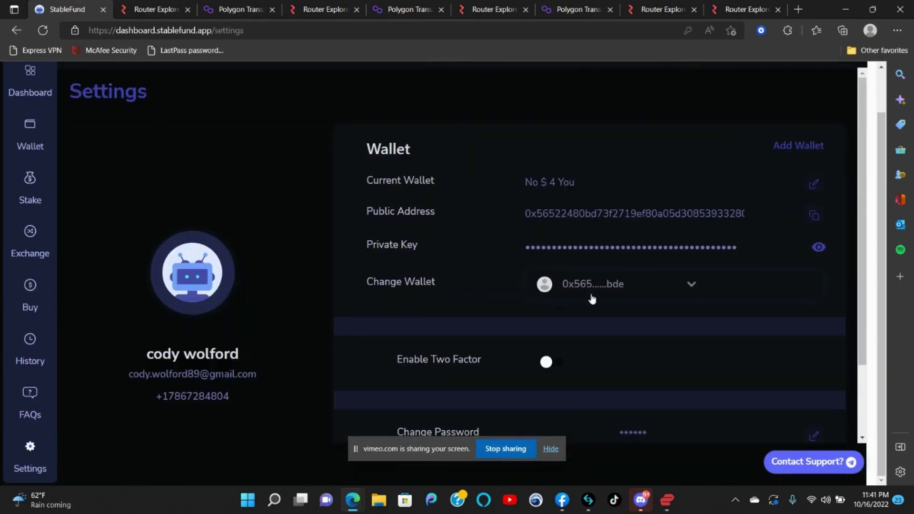
Select the masked Private Key field on the Settings page
drag(524, 247, 773, 233)
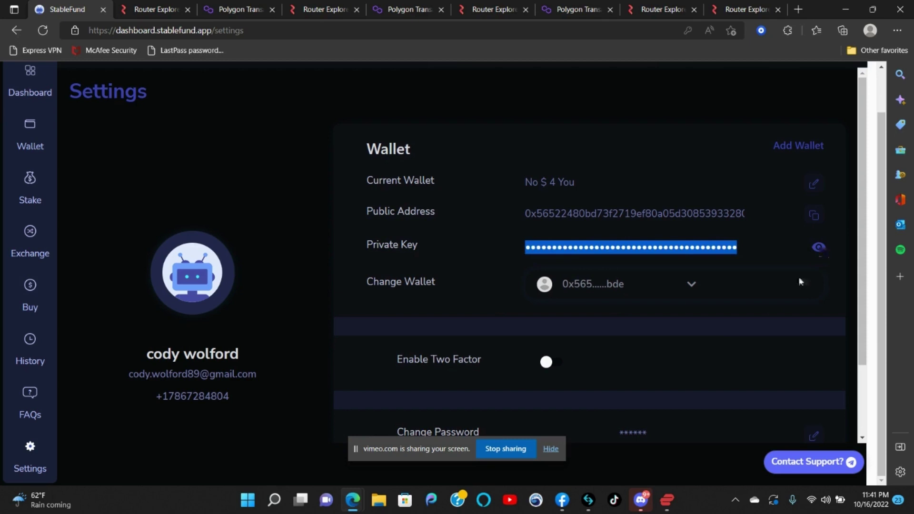
click(653, 335)
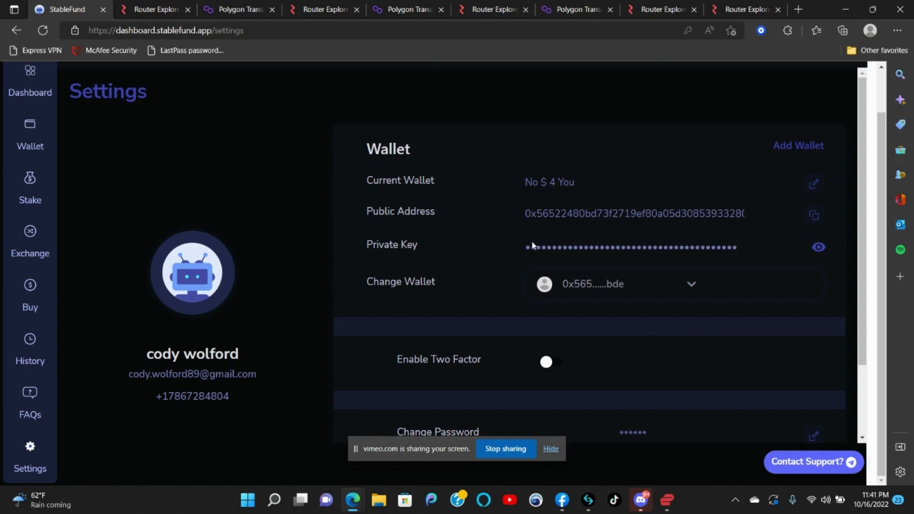
drag(526, 248, 488, 258)
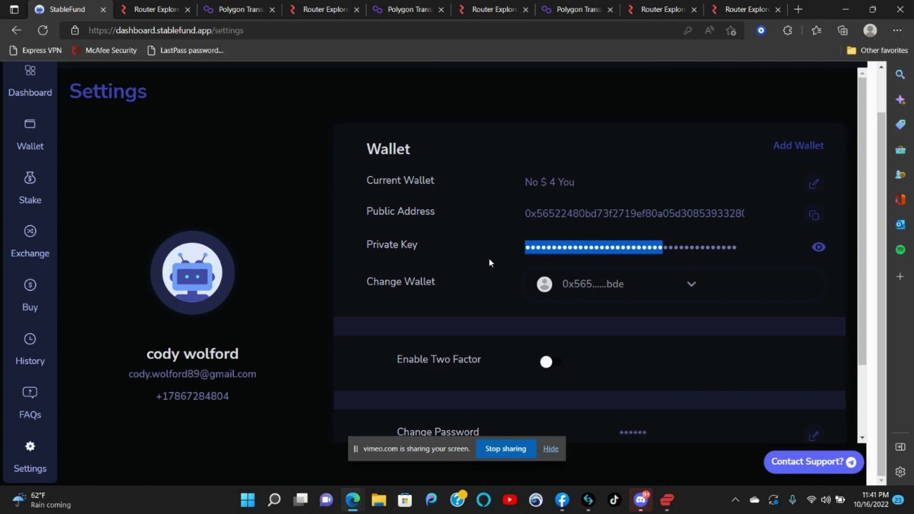
drag(845, 259, 661, 250)
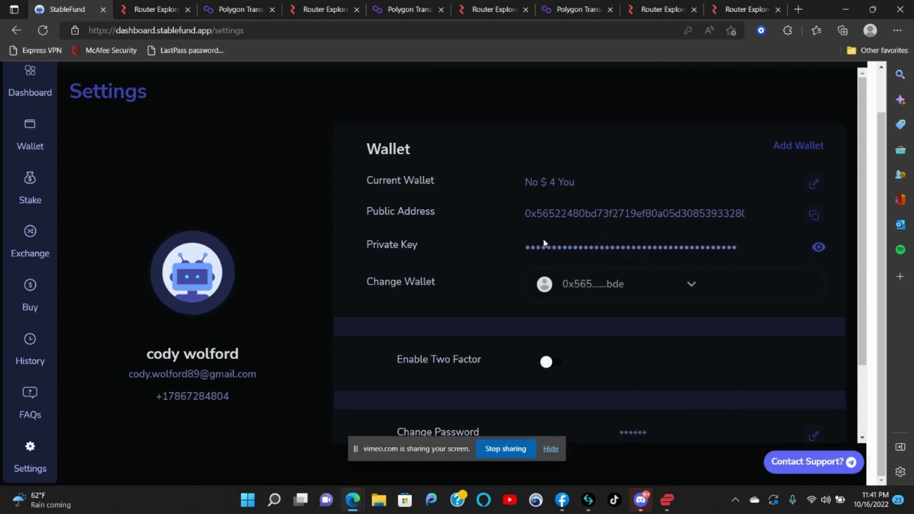
Open MetaMask on Account 2 (4.1795 MATIC), bring up Import Account, then close the wallet
click(787, 30)
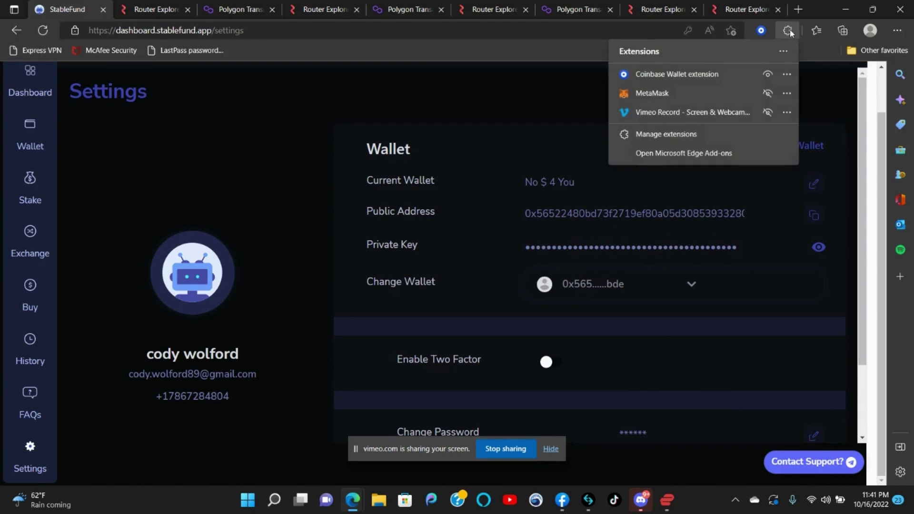
click(716, 92)
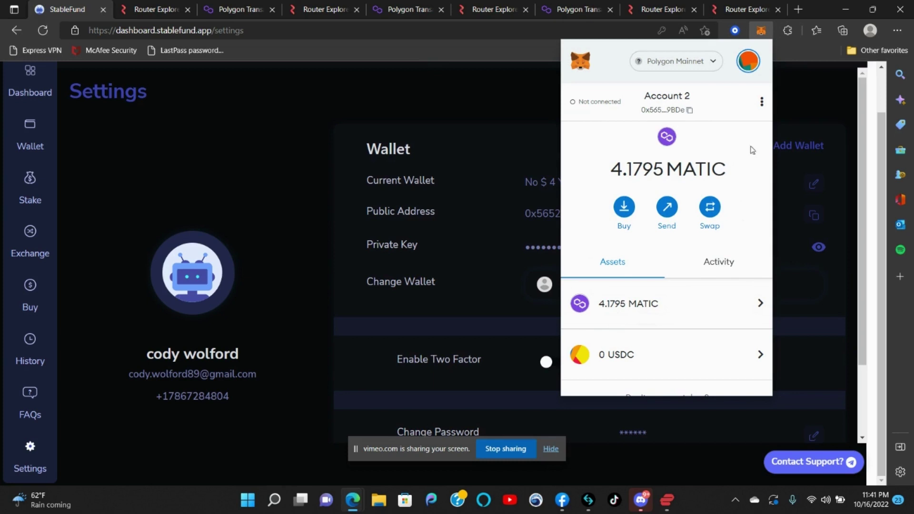
click(749, 66)
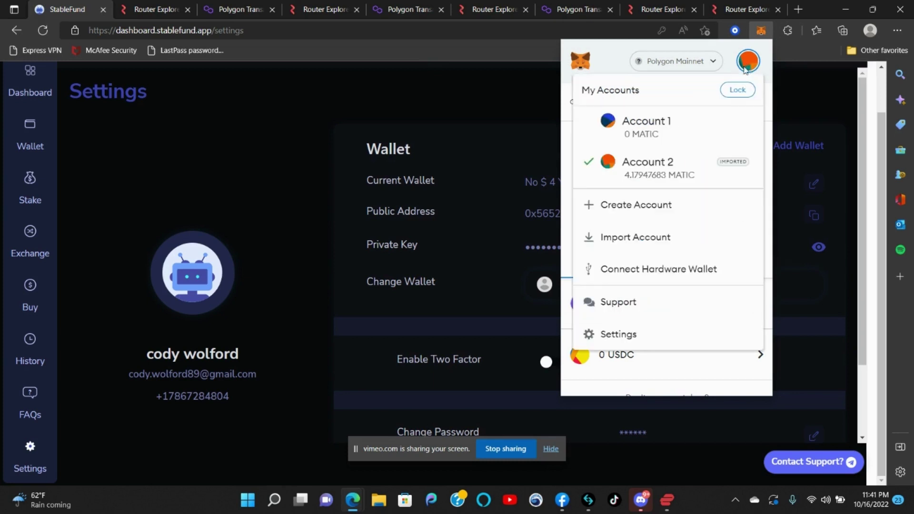
click(627, 244)
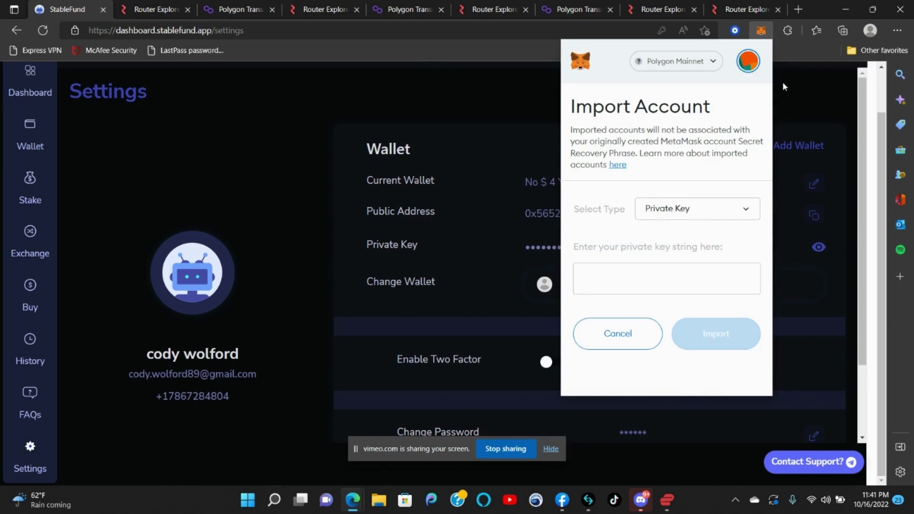
click(796, 79)
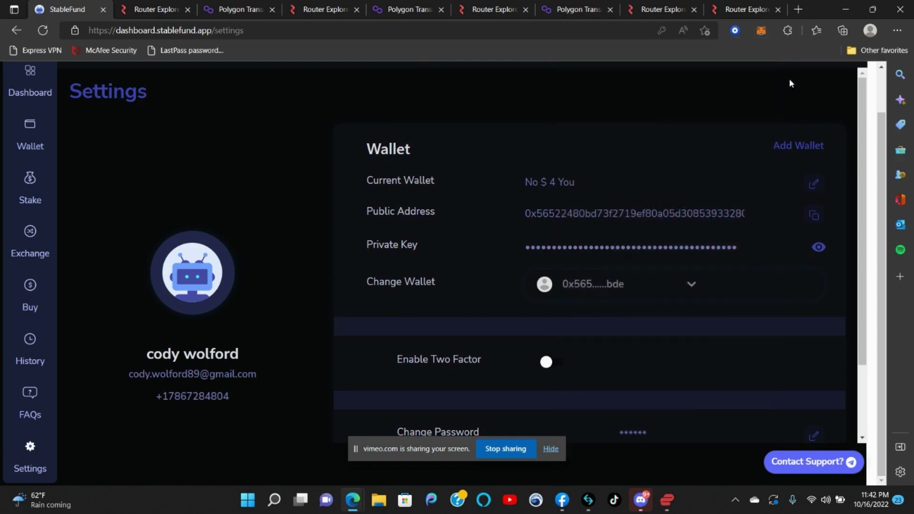
Reopen MetaMask on Polygon Mainnet and scroll Account 2's assets (4.1795 MATIC, 0 USDC) to Import tokens
click(786, 31)
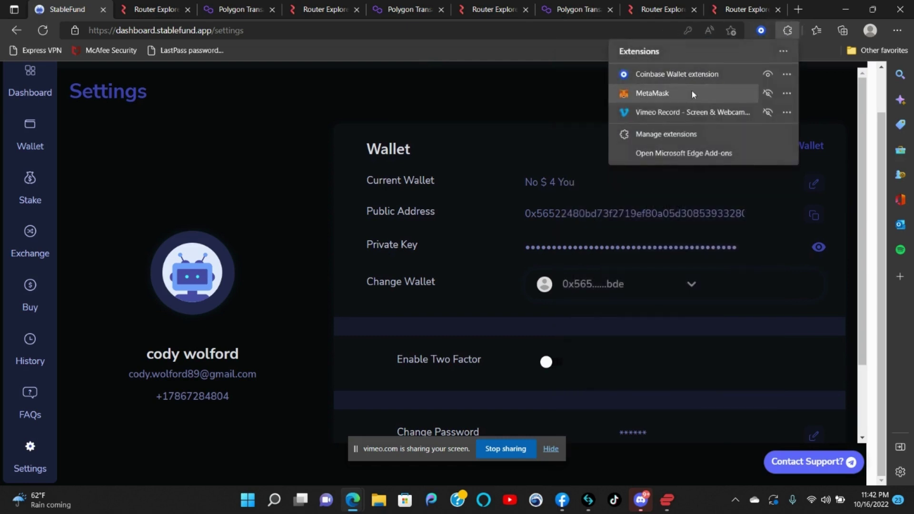
click(690, 91)
click(760, 34)
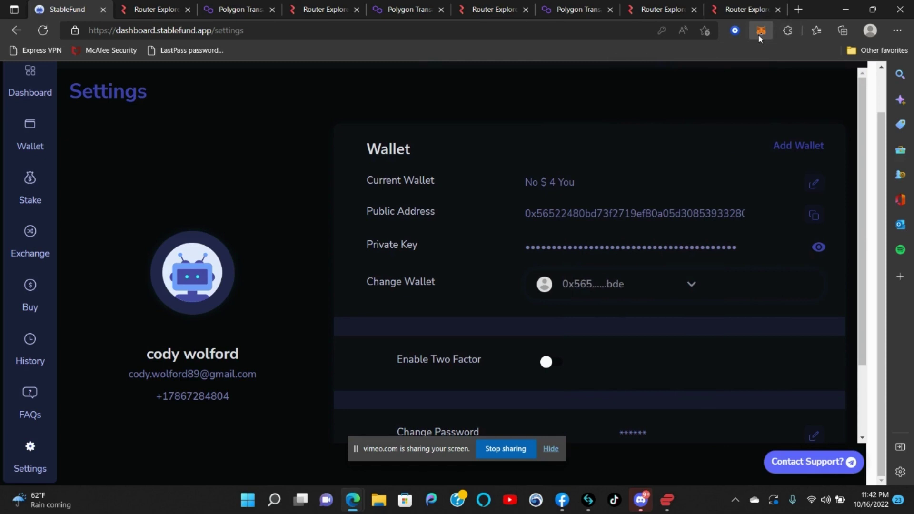
click(658, 62)
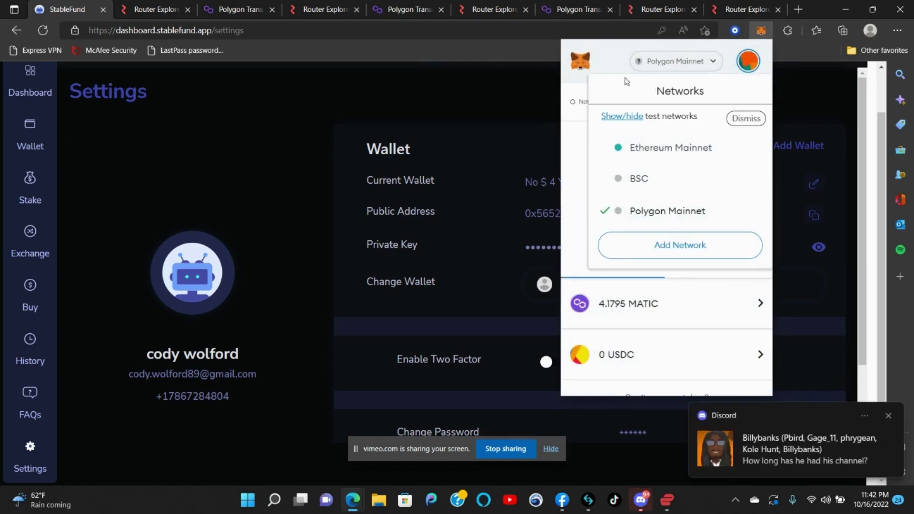
click(601, 64)
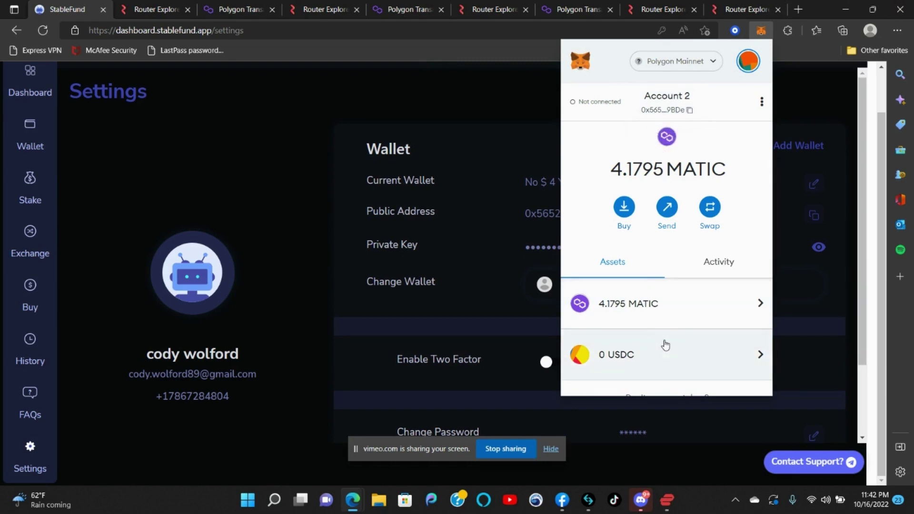
scroll(663, 345, down, 2)
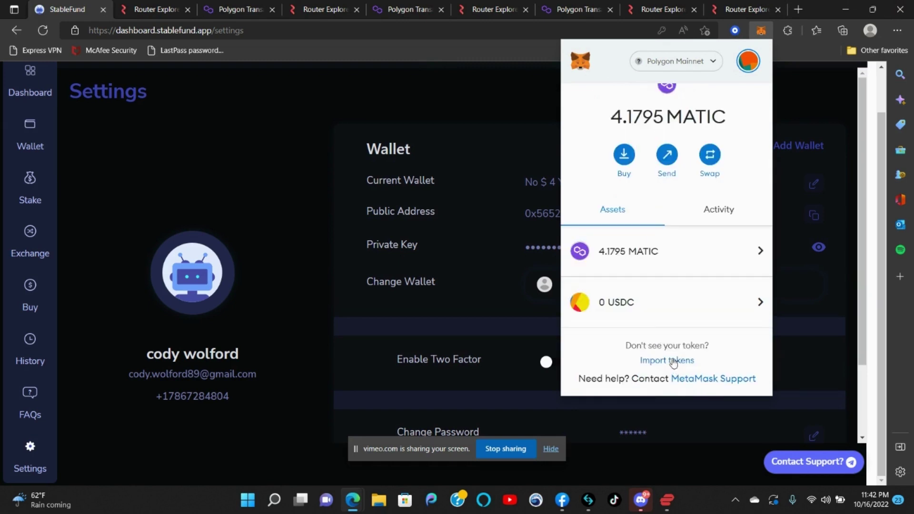
Go back to the Polygonscan transaction details and its Tokens Transferred section
click(160, 7)
click(323, 8)
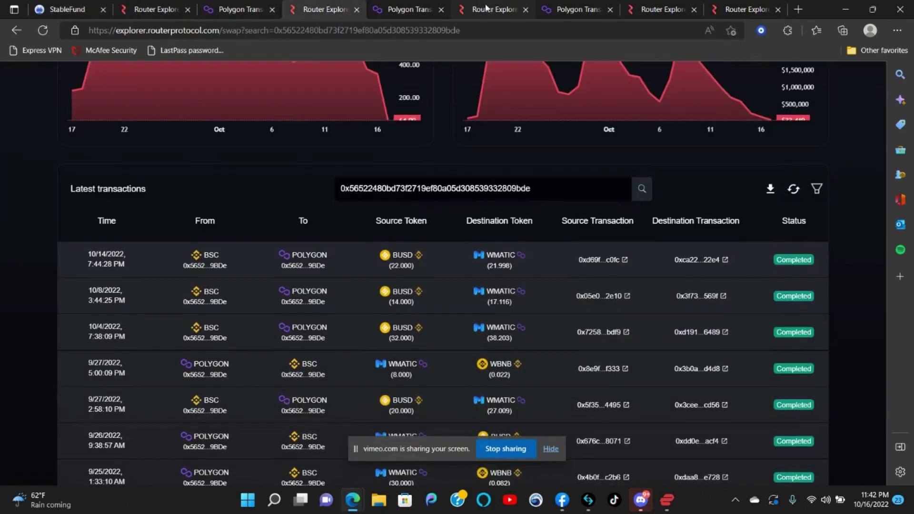
click(238, 9)
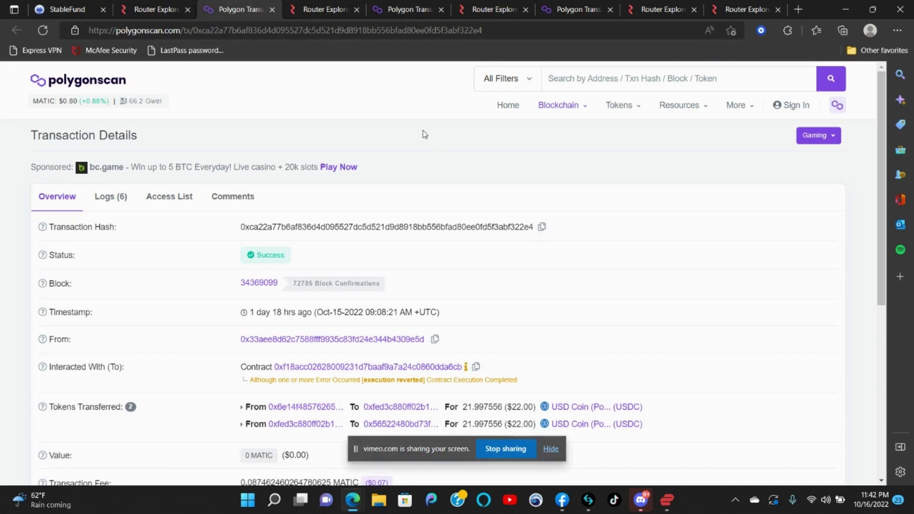
scroll(535, 363, down, 1)
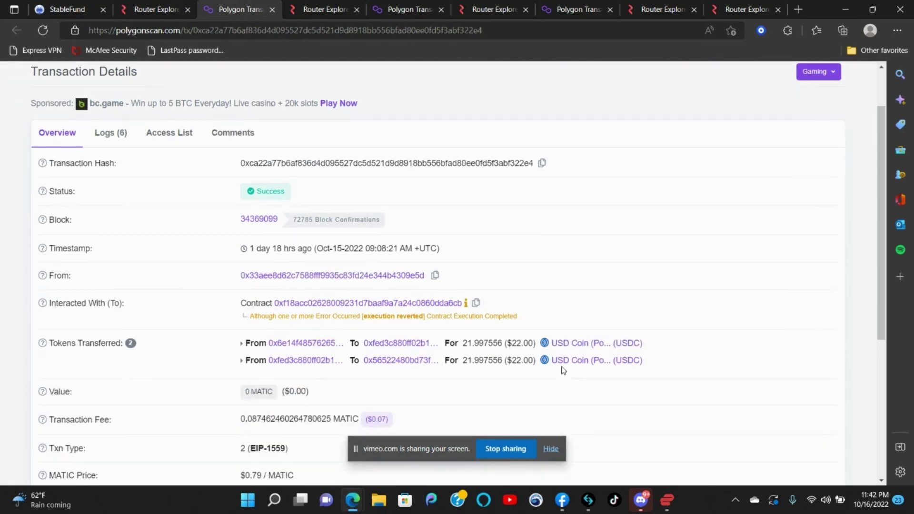
Open the USD Coin (PoS) token page and copy its contract address 0x2791bca1f2de4661ed88a30c99a7a9449aa84174
click(606, 343)
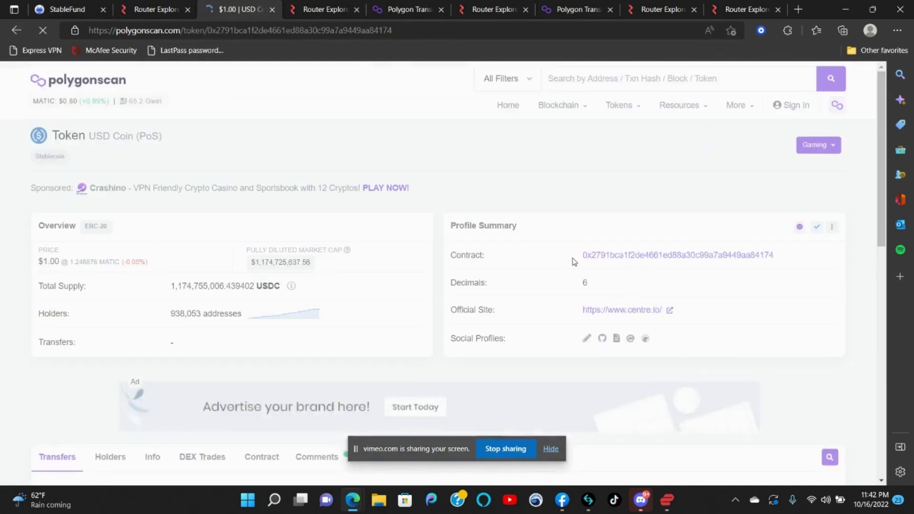
right_click(602, 256)
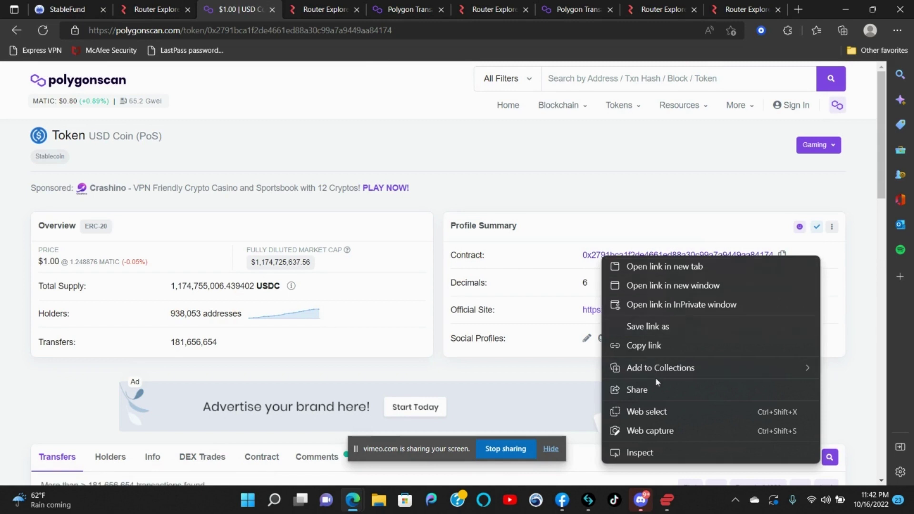
click(633, 167)
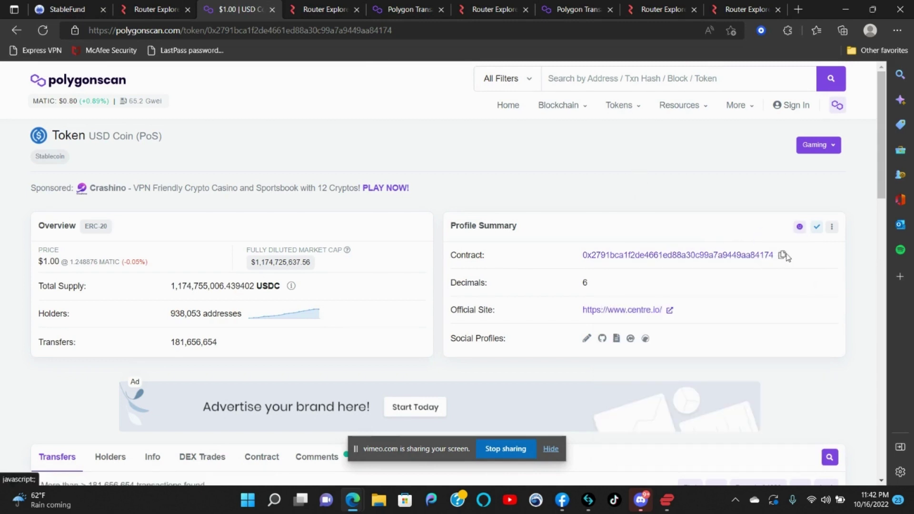
click(783, 255)
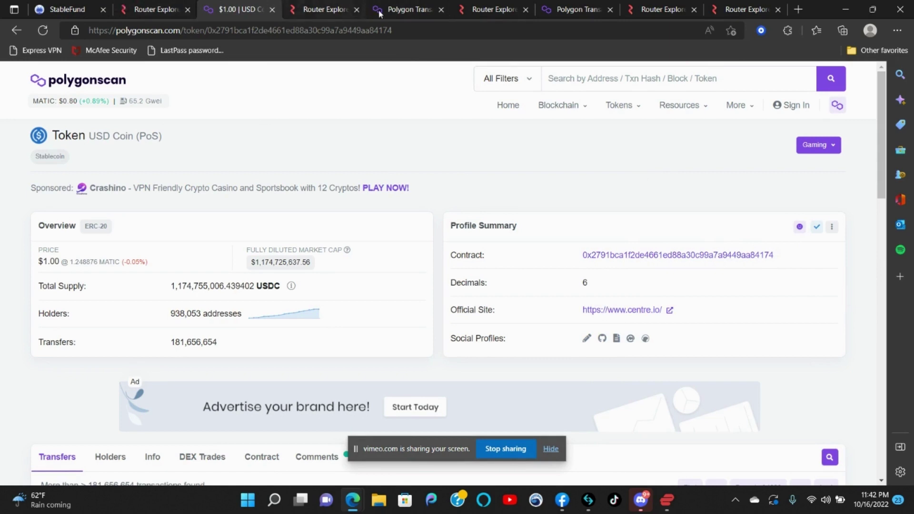
Open MetaMask and dismiss the site-not-connected notice
click(785, 33)
click(667, 93)
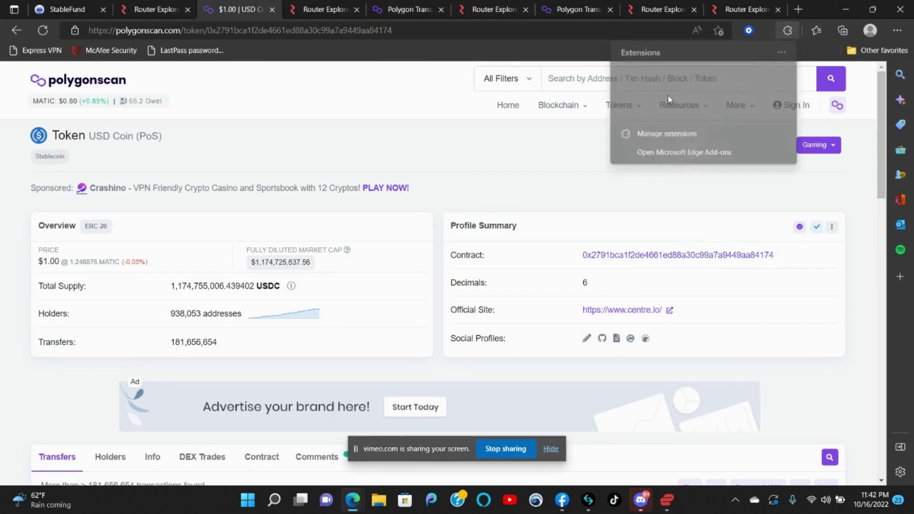
click(759, 33)
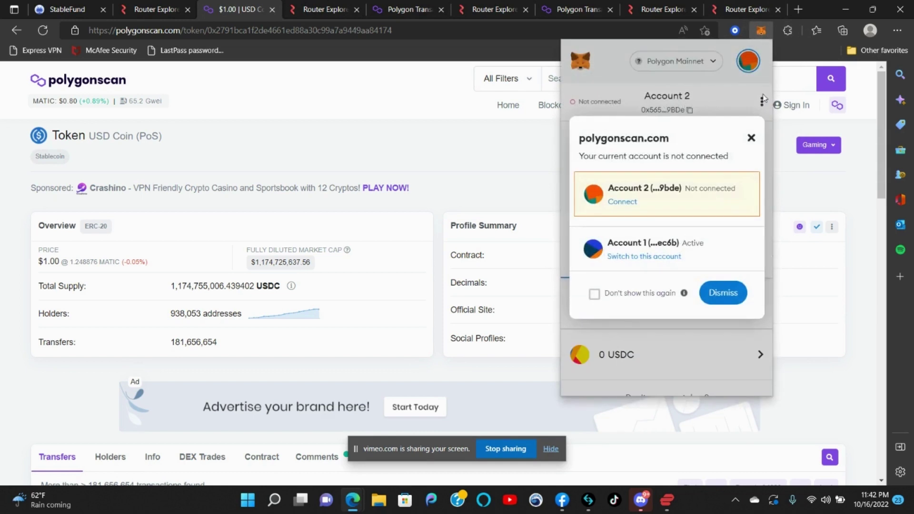
click(750, 139)
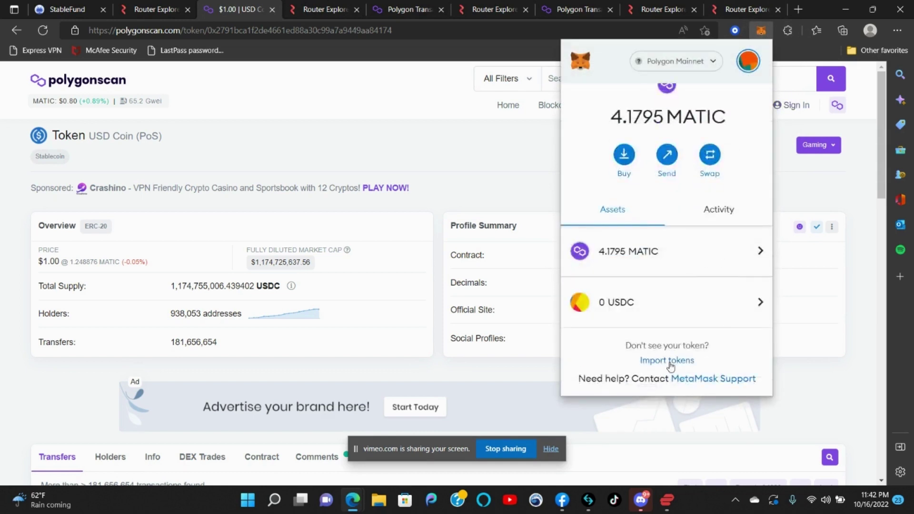
Paste the USDC contract into Import tokens, see it's already added, and close the form
click(668, 363)
click(652, 255)
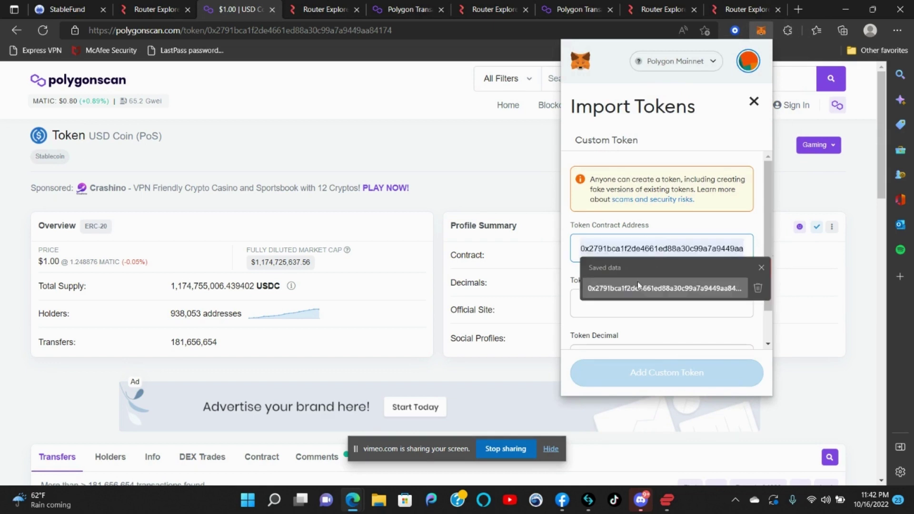
right_click(629, 249)
click(658, 376)
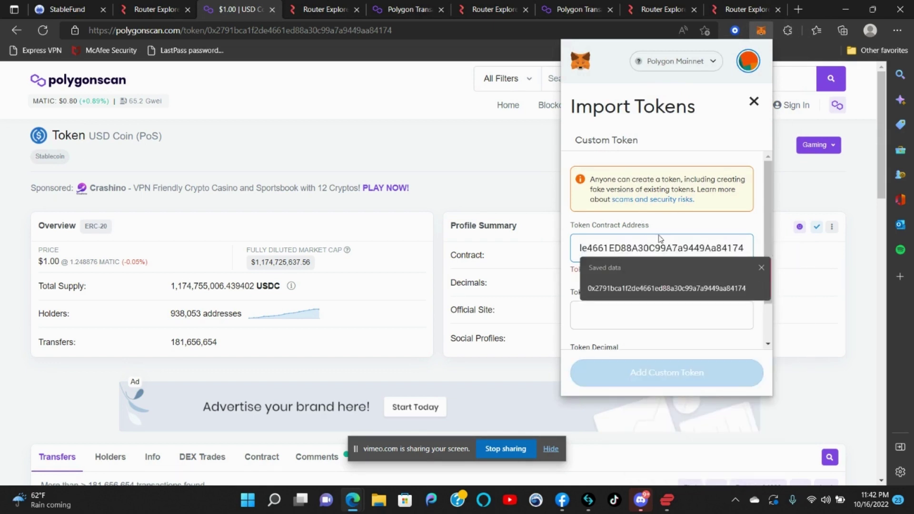
click(752, 252)
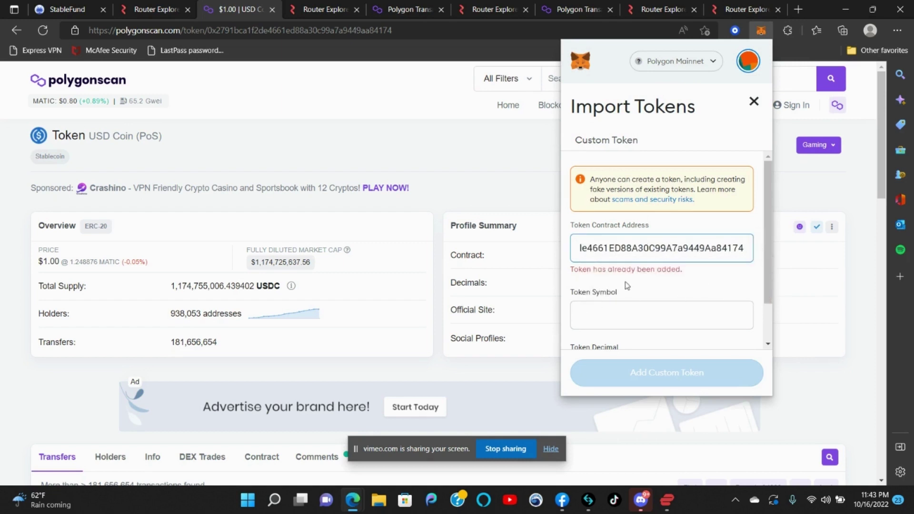
scroll(629, 290, down, 1)
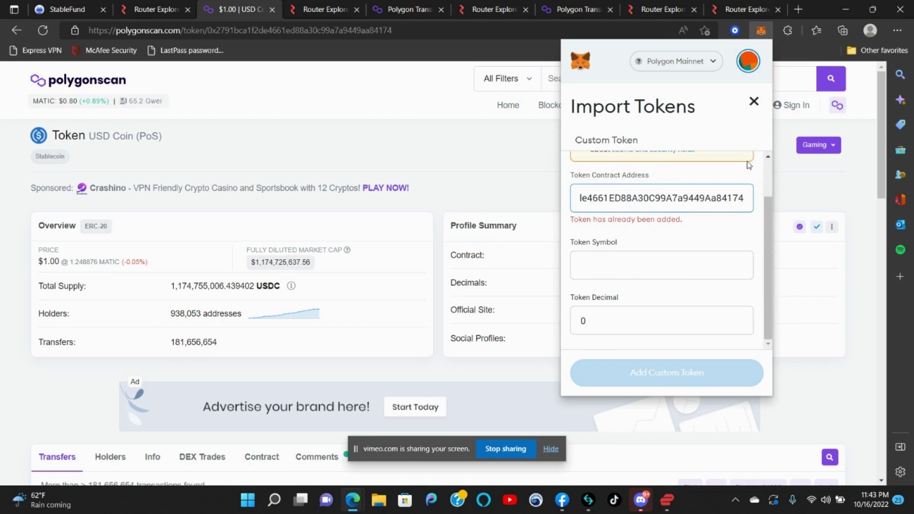
click(754, 102)
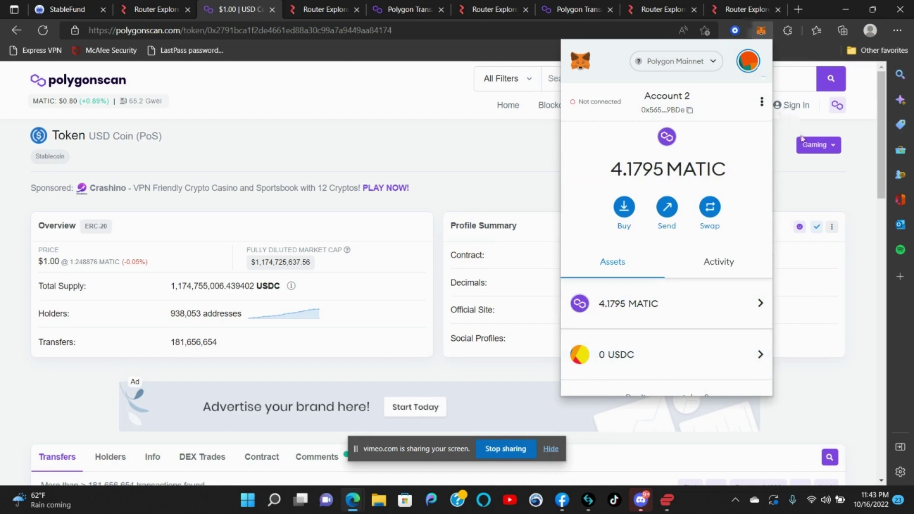
Dismiss the MetaMask popup to reveal the USD Coin (PoS) token page with 6 decimals
click(805, 220)
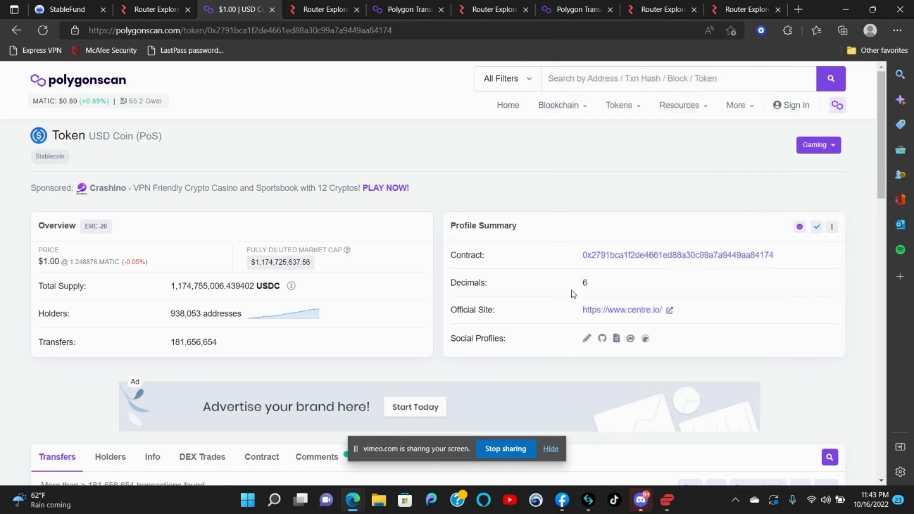